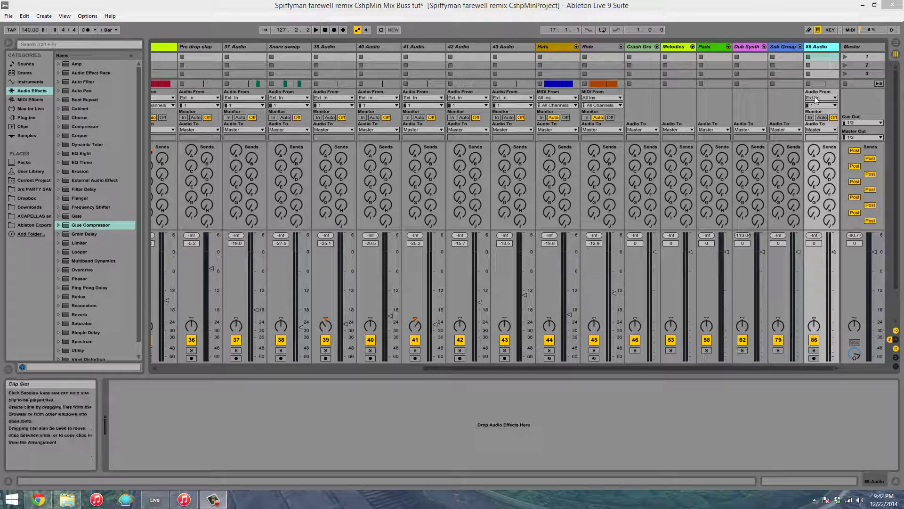
pyautogui.click(827, 46)
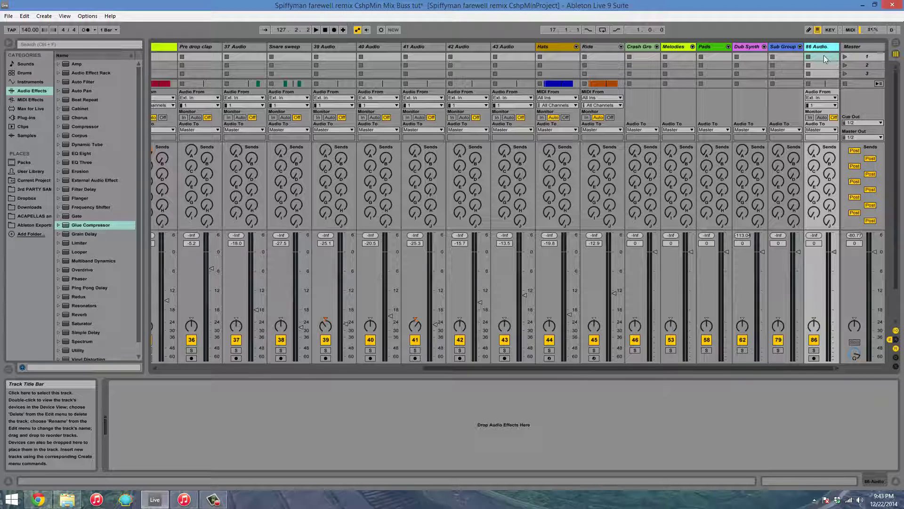
pyautogui.click(896, 331)
pyautogui.click(896, 331)
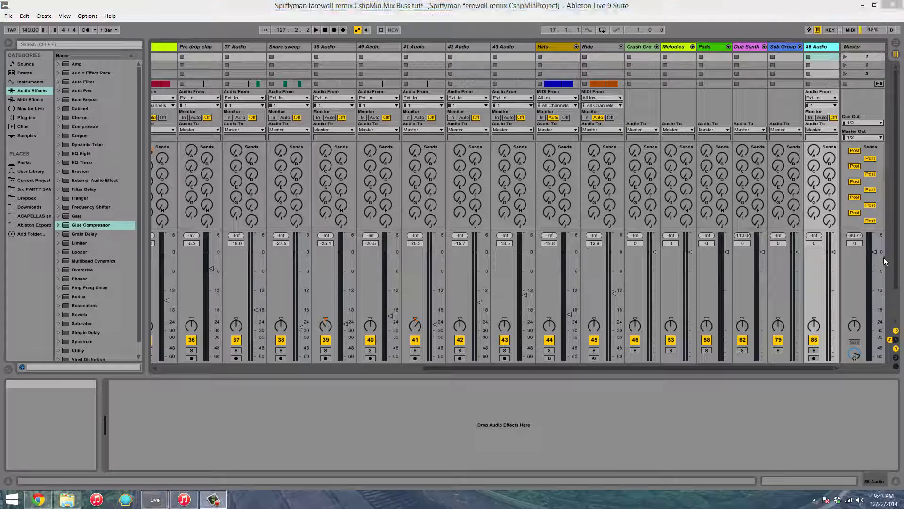
pyautogui.click(810, 117)
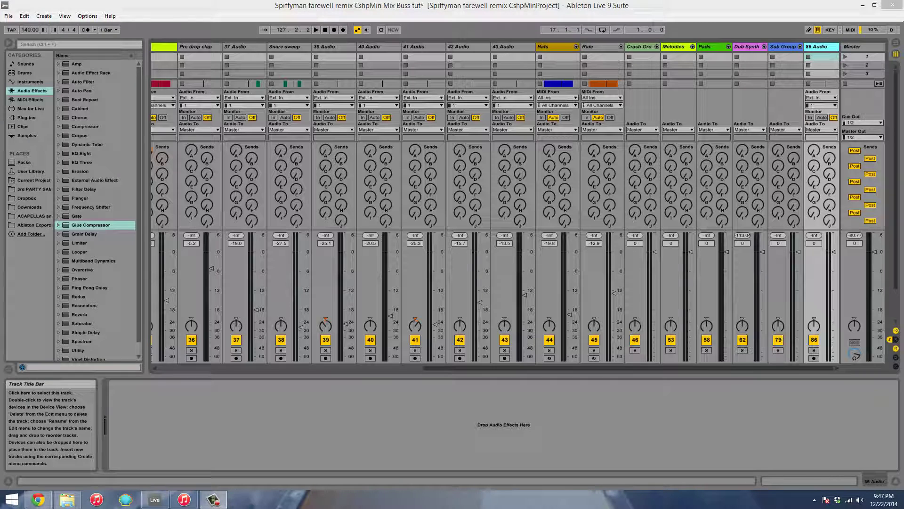
# Rename the 86 Audio track as MixBus
pyautogui.click(828, 48)
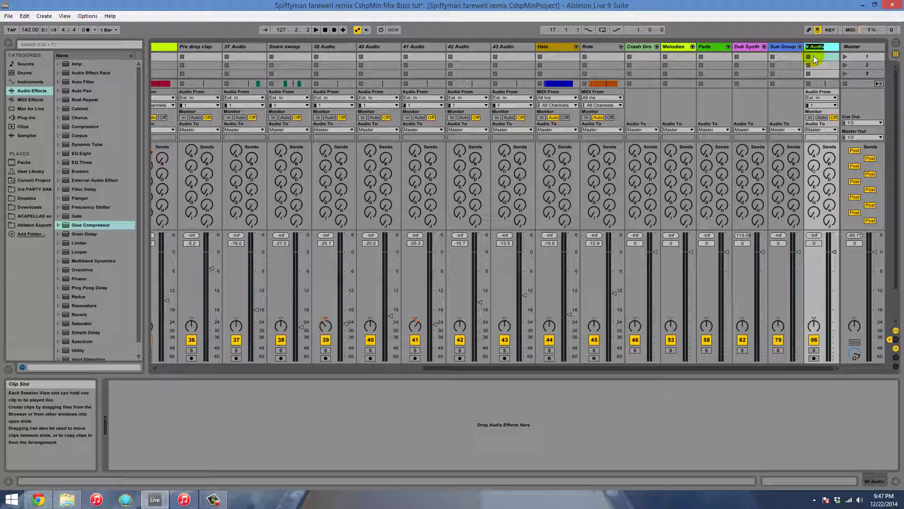
pyautogui.hotkey('ctrl', 'r')
pyautogui.write('MixBus')
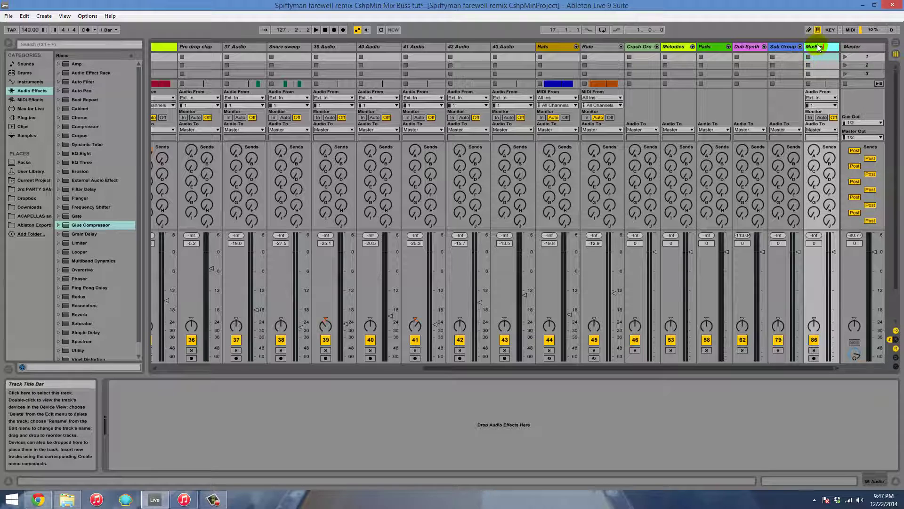
pyautogui.click(782, 46)
# Change the MixBus track's color to orange
pyautogui.click(825, 46)
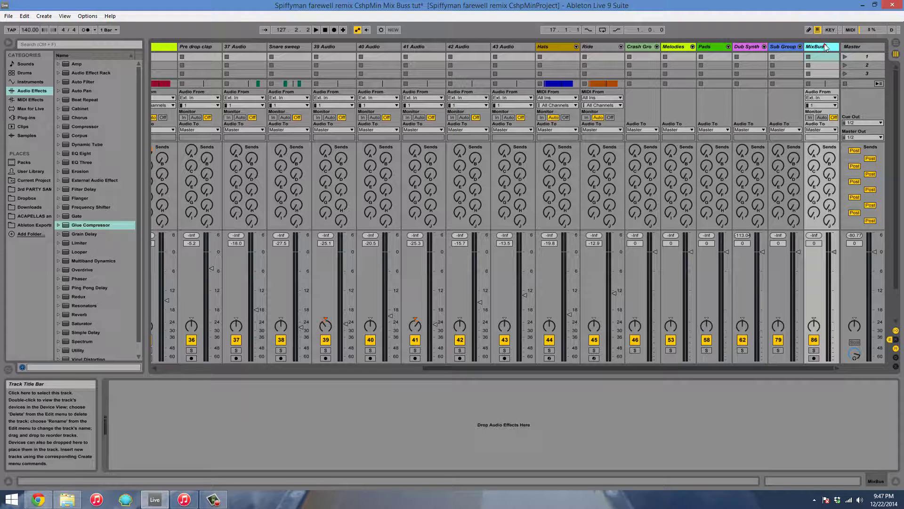
pyautogui.rightClick(824, 45)
pyautogui.rightClick(832, 48)
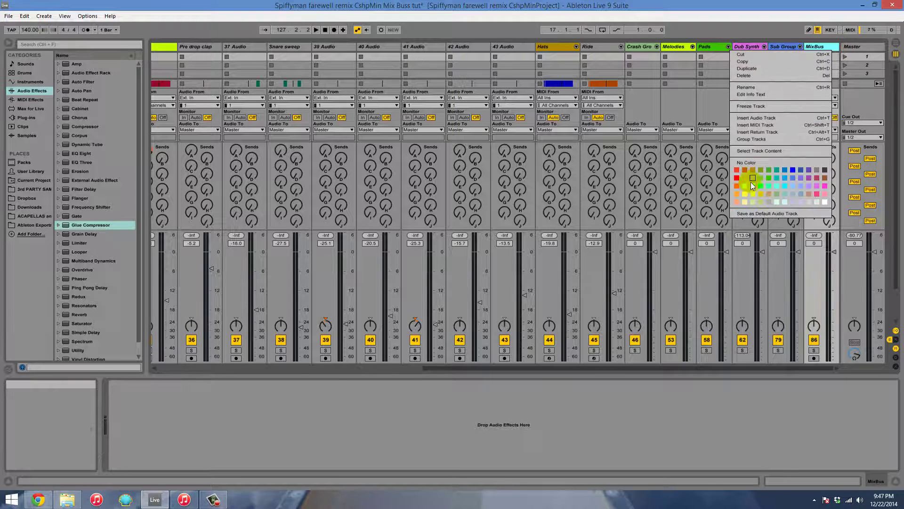
pyautogui.click(781, 157)
pyautogui.click(781, 157)
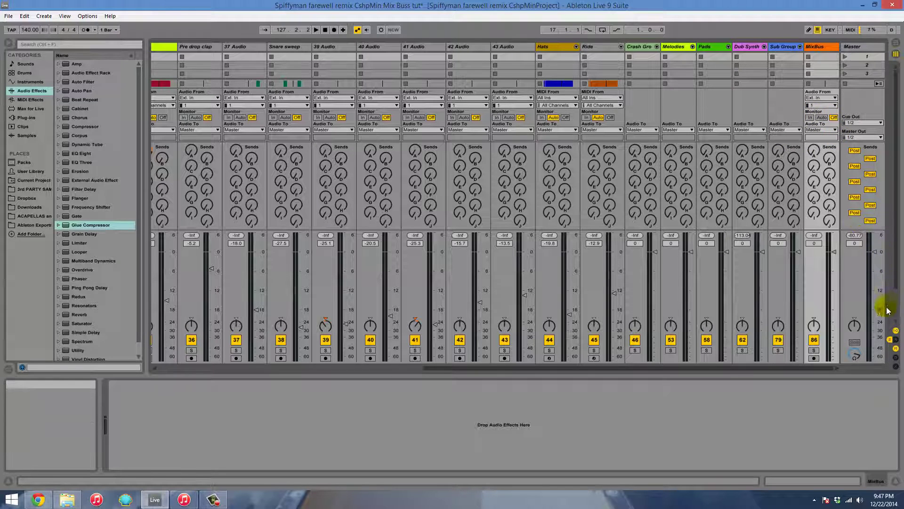
# Set the MixBus track's monitoring to In, with the mixer's input/output routing section shown
pyautogui.click(896, 329)
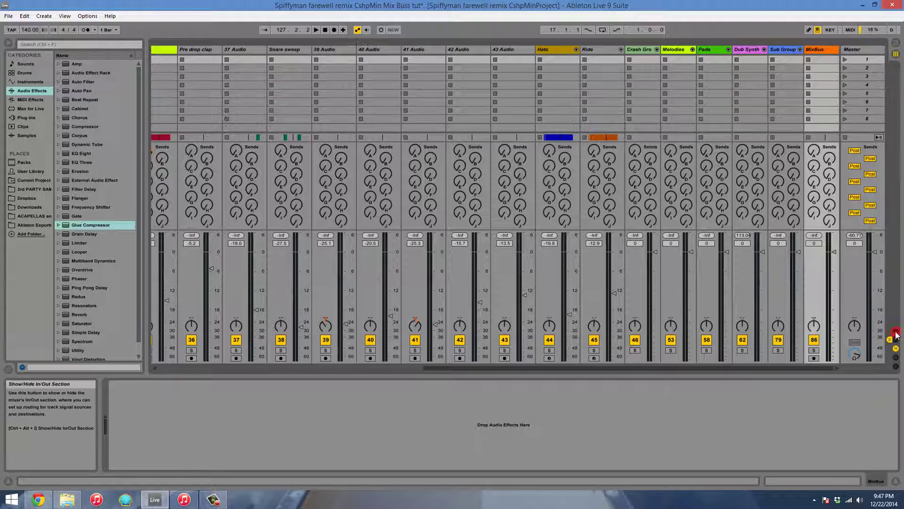
pyautogui.click(896, 330)
pyautogui.click(810, 118)
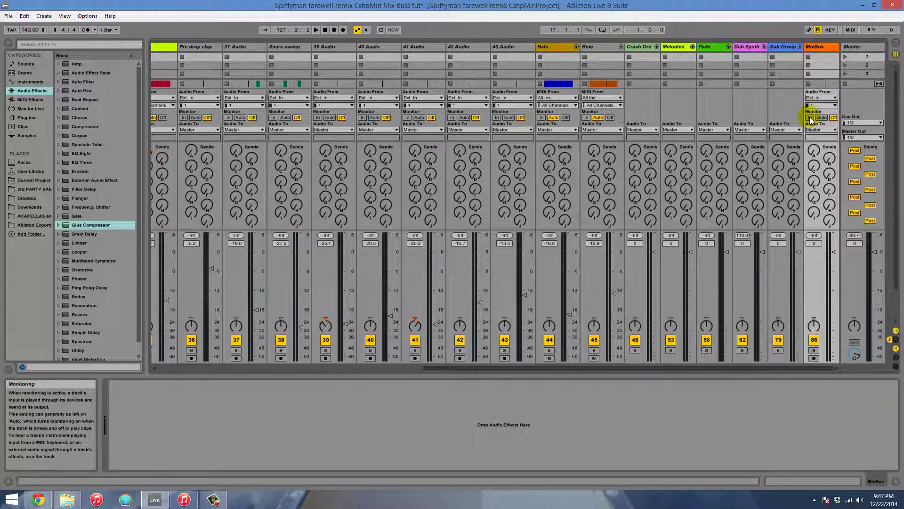
pyautogui.click(809, 118)
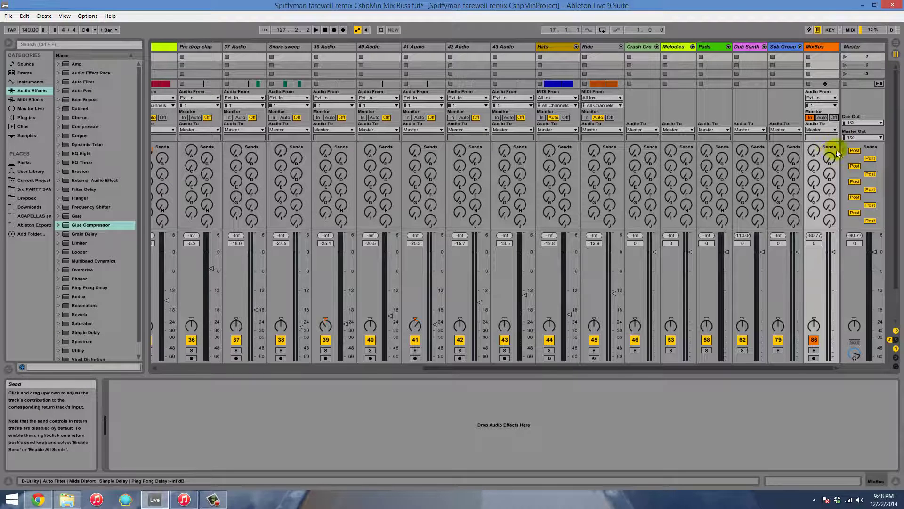
# Route the Melodies group's audio output to MixBus
pyautogui.click(678, 48)
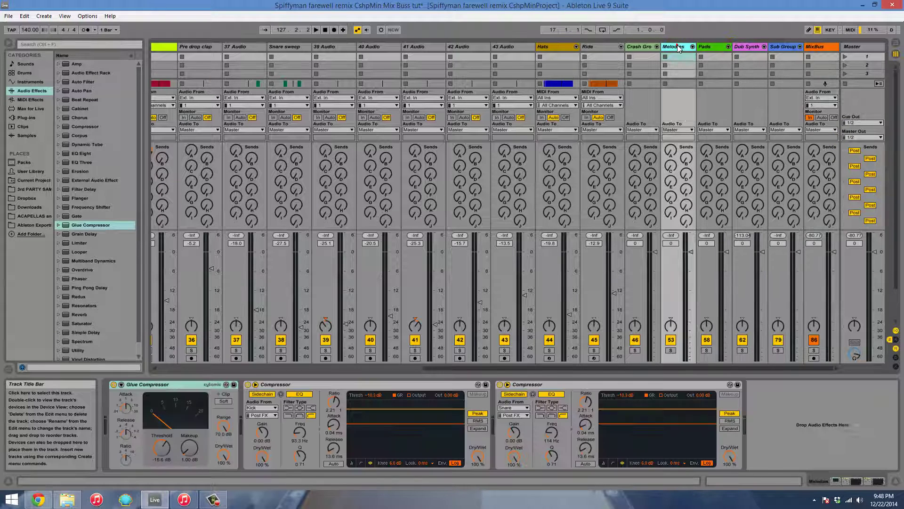
pyautogui.click(714, 46)
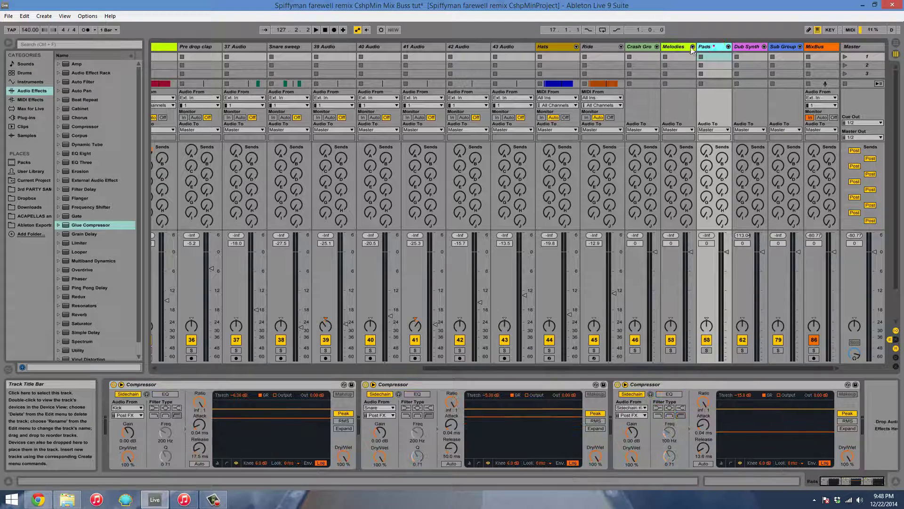
pyautogui.click(681, 58)
pyautogui.click(677, 123)
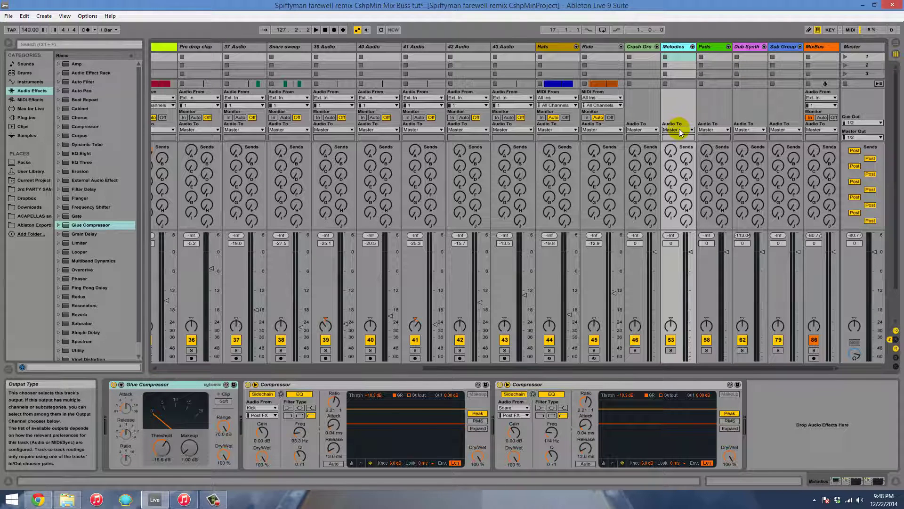
pyautogui.click(679, 131)
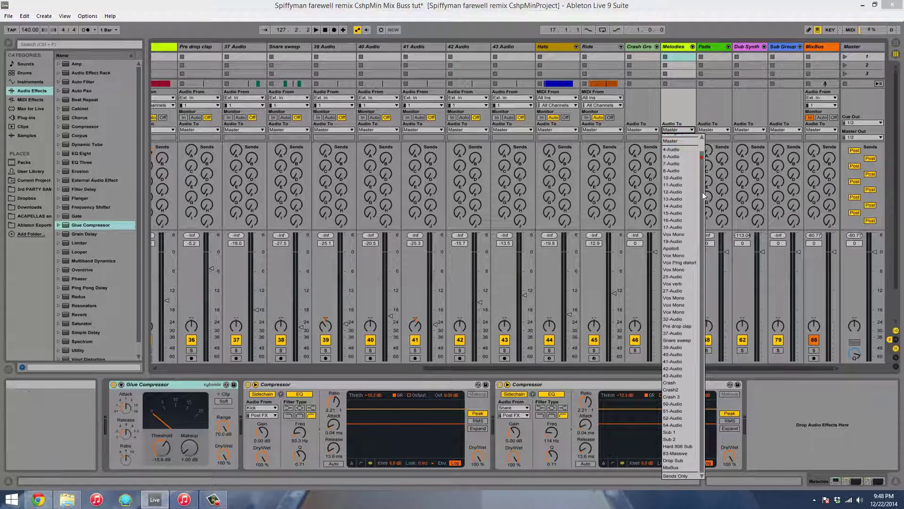
pyautogui.click(675, 468)
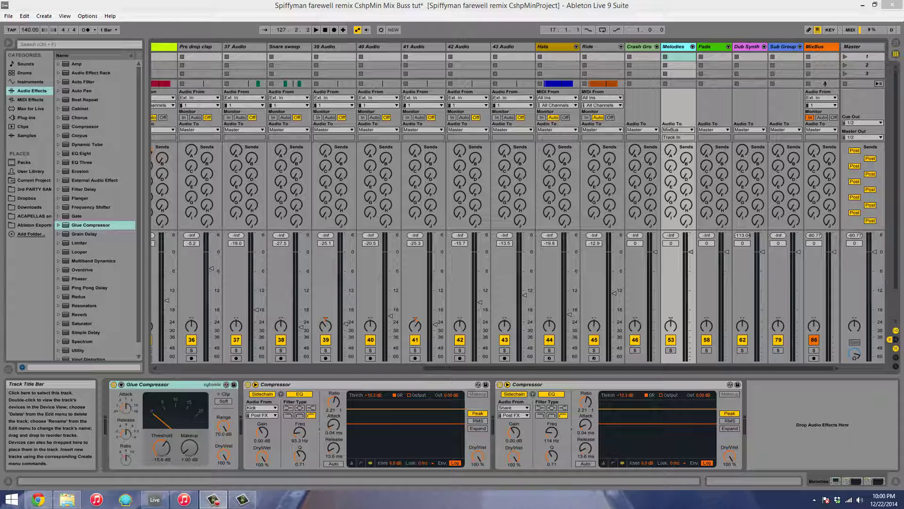
# Unfold the Melodies group, look over the routing of its member tracks, and fold it again
pyautogui.click(692, 46)
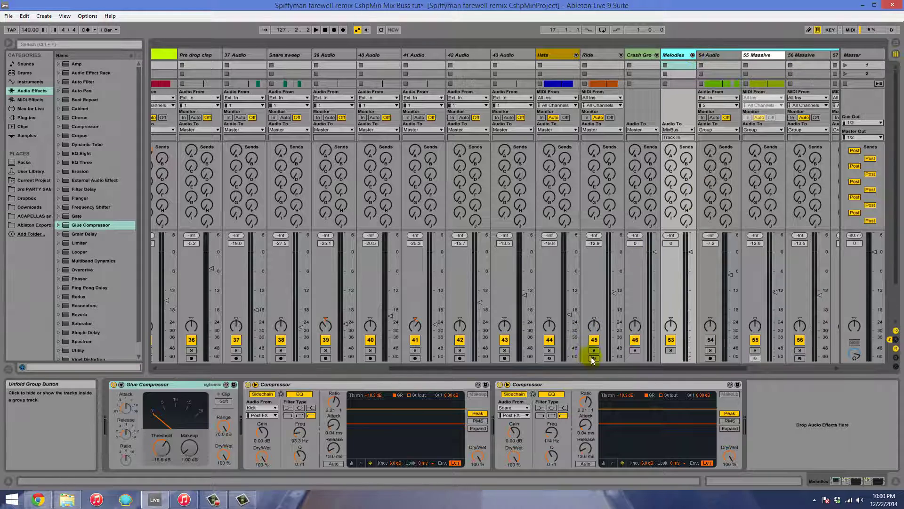
pyautogui.moveTo(594, 366); pyautogui.dragTo(625, 365)
pyautogui.hscroll(1, 663, 363)
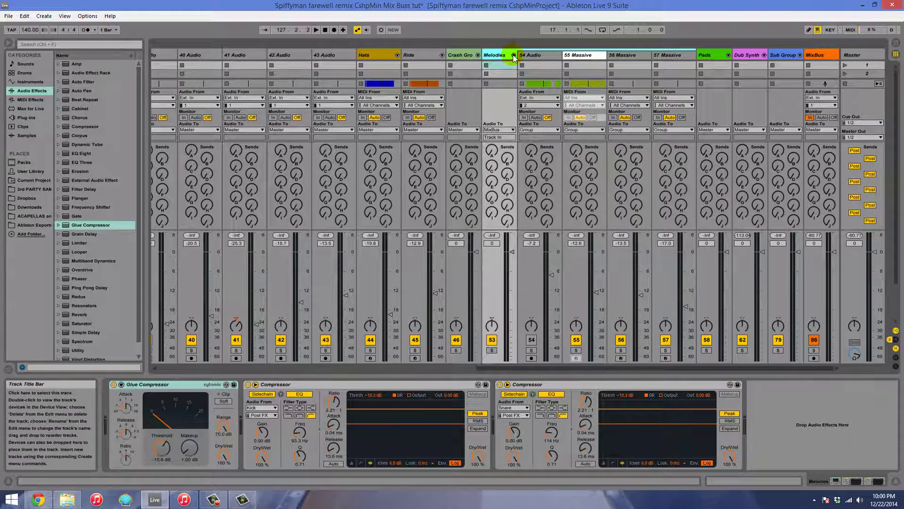
pyautogui.click(513, 54)
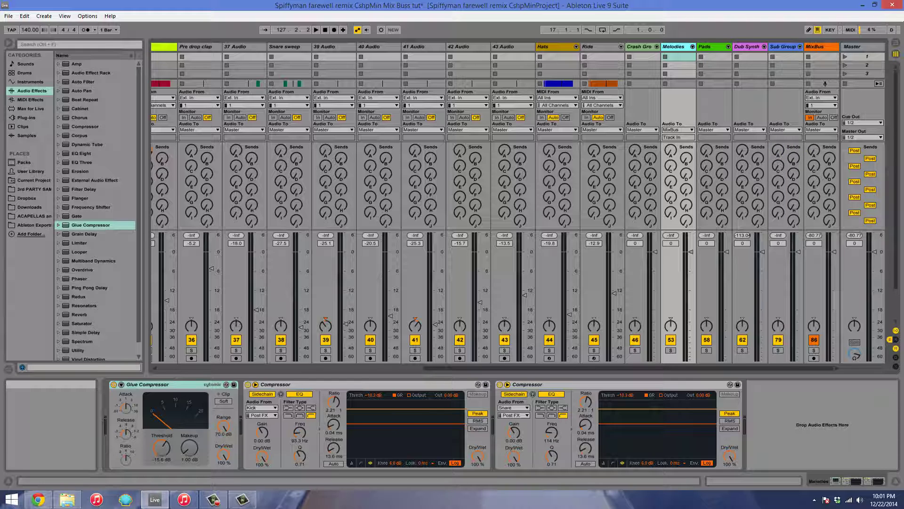
# Examine the device chains and output routing of the Crash, Melodies, Pads, Dub Synth and Sub groups
pyautogui.press('F10')
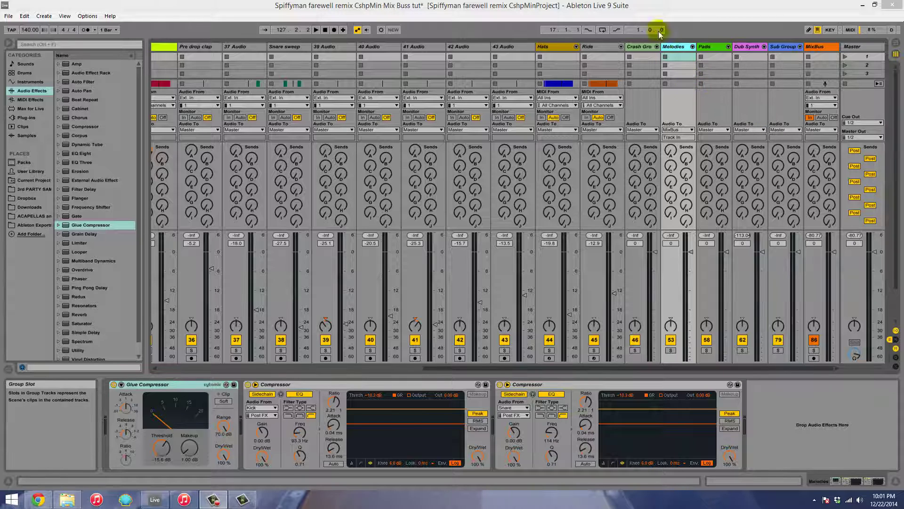
pyautogui.click(680, 48)
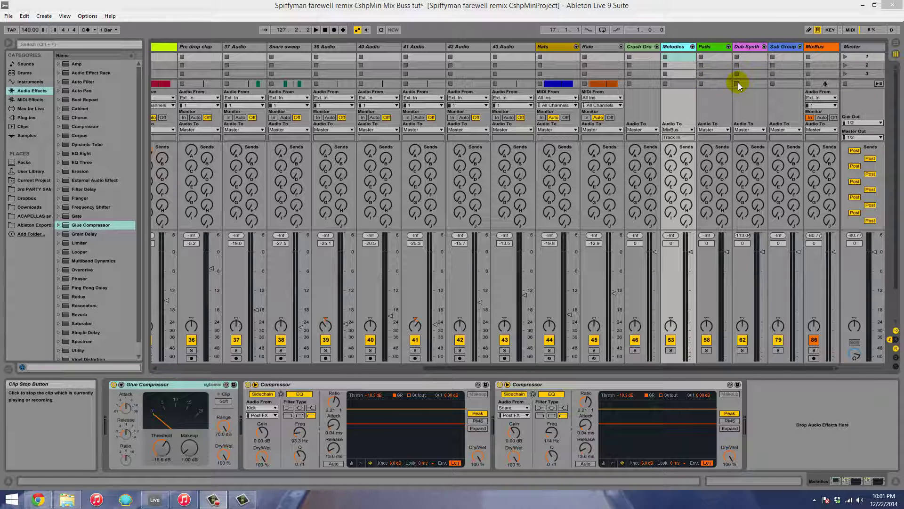
pyautogui.click(714, 46)
pyautogui.click(748, 46)
pyautogui.click(780, 46)
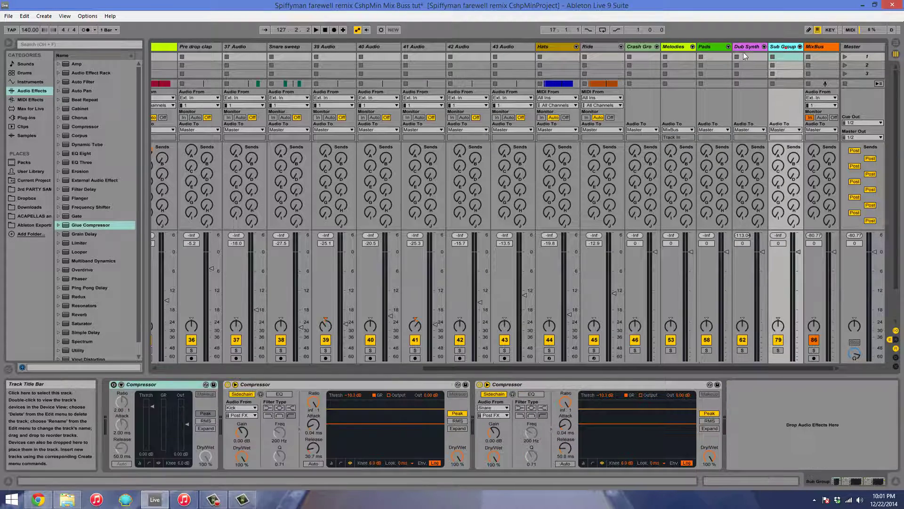
pyautogui.click(642, 47)
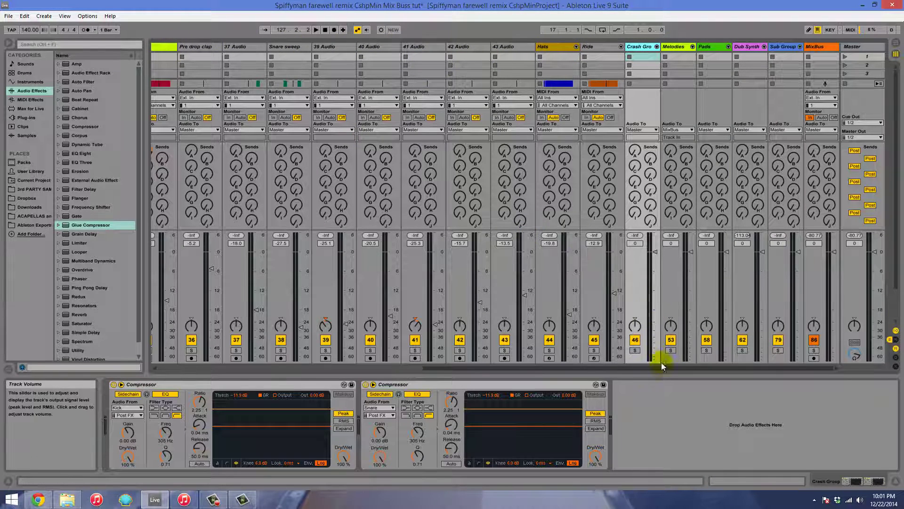
pyautogui.moveTo(663, 368); pyautogui.dragTo(777, 348)
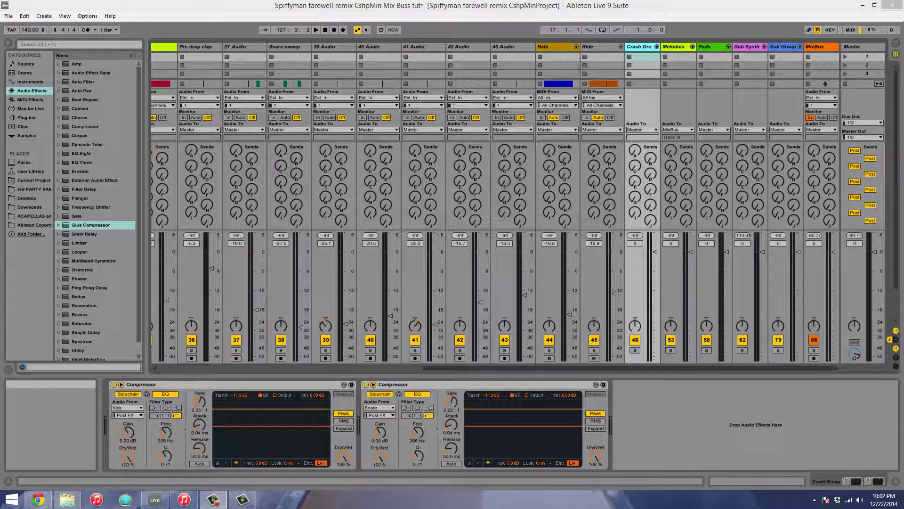
pyautogui.click(787, 51)
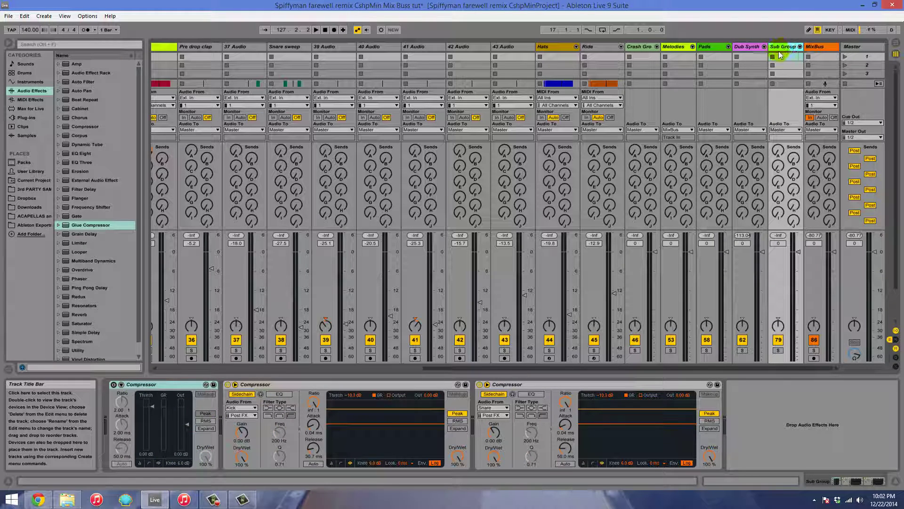
pyautogui.click(750, 46)
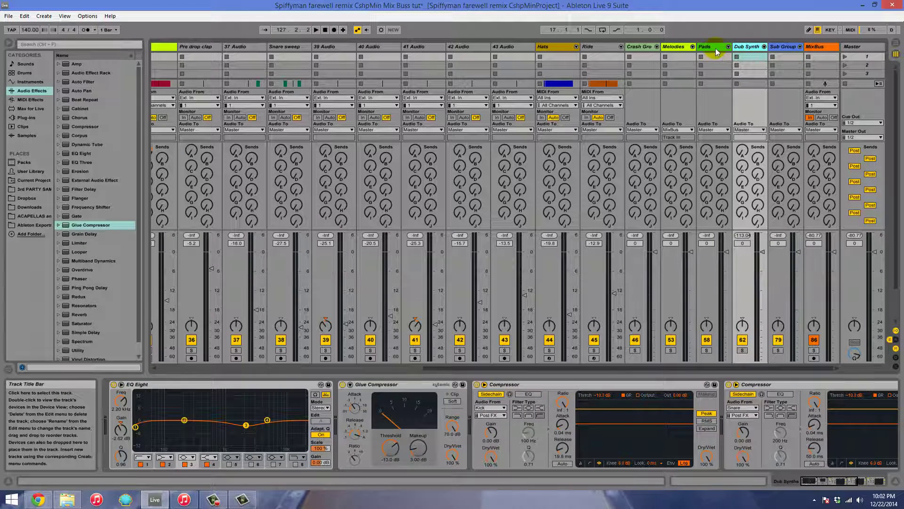
pyautogui.click(716, 48)
pyautogui.click(680, 47)
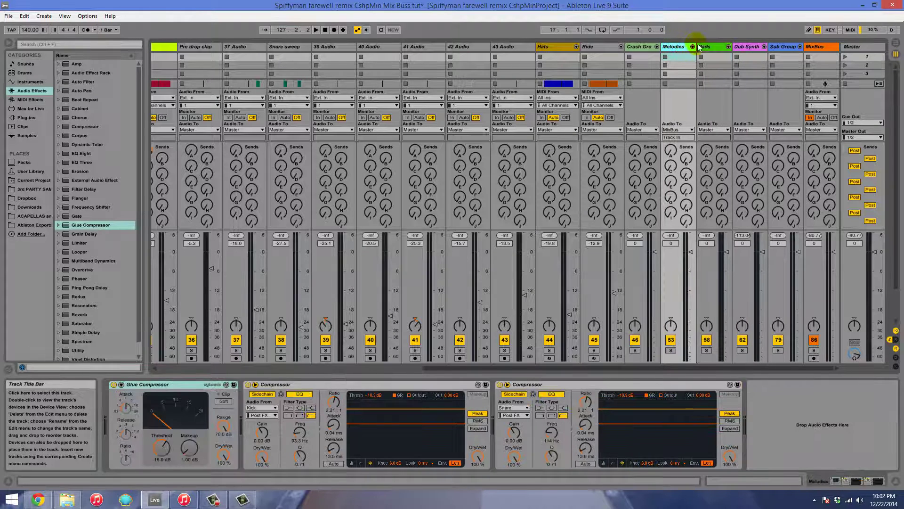
pyautogui.click(784, 49)
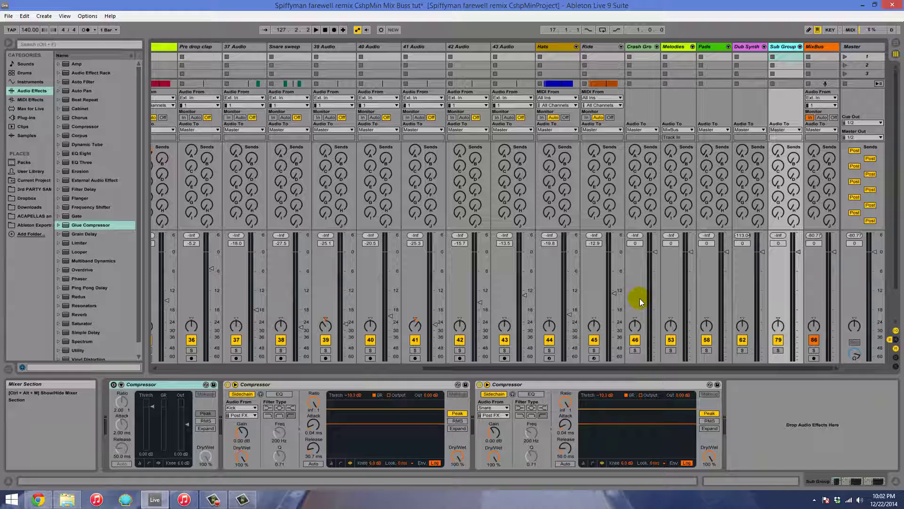
pyautogui.click(707, 49)
pyautogui.click(758, 45)
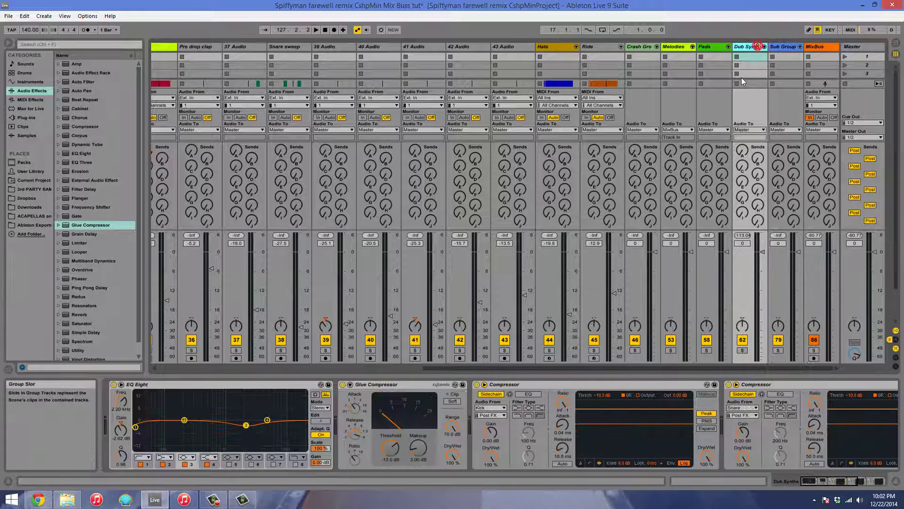
pyautogui.click(741, 77)
pyautogui.click(674, 47)
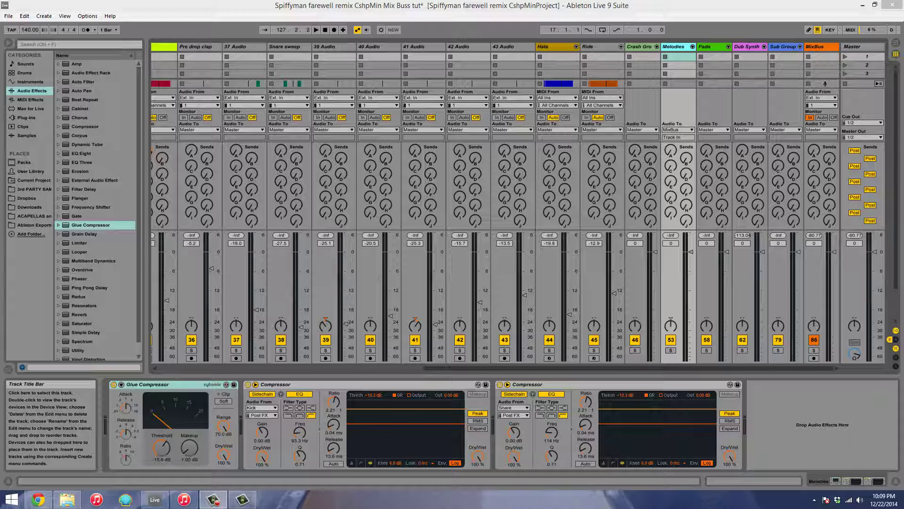
# Compare the MixBus track's device area with the Glue Compressor settings on the Melodies and Dub Synth groups
pyautogui.click(822, 47)
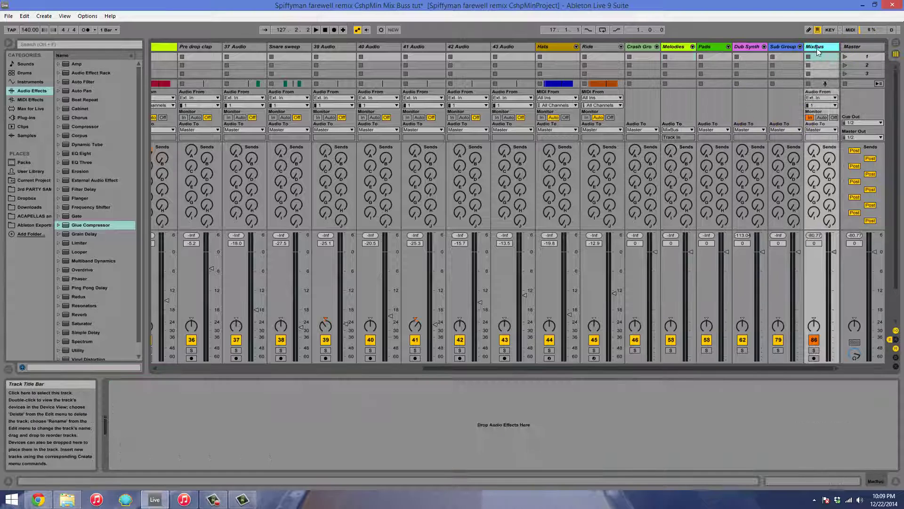
pyautogui.click(667, 228)
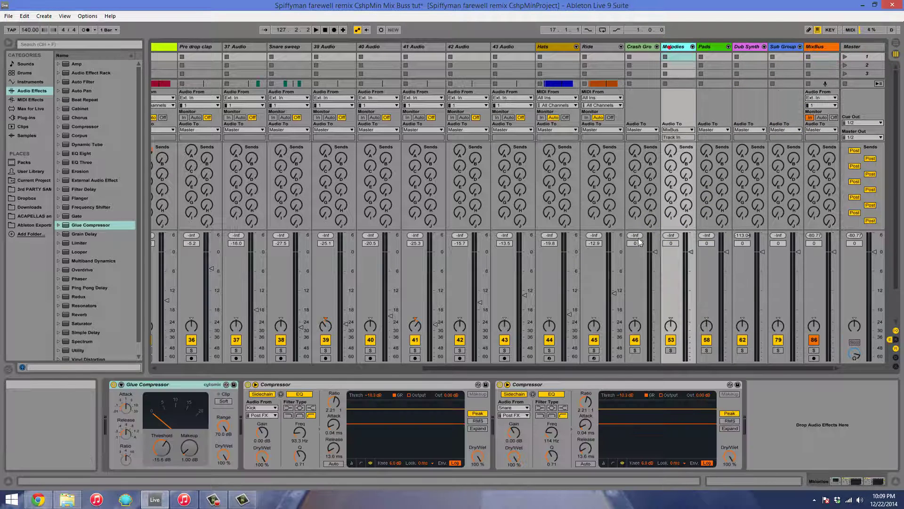
pyautogui.click(160, 386)
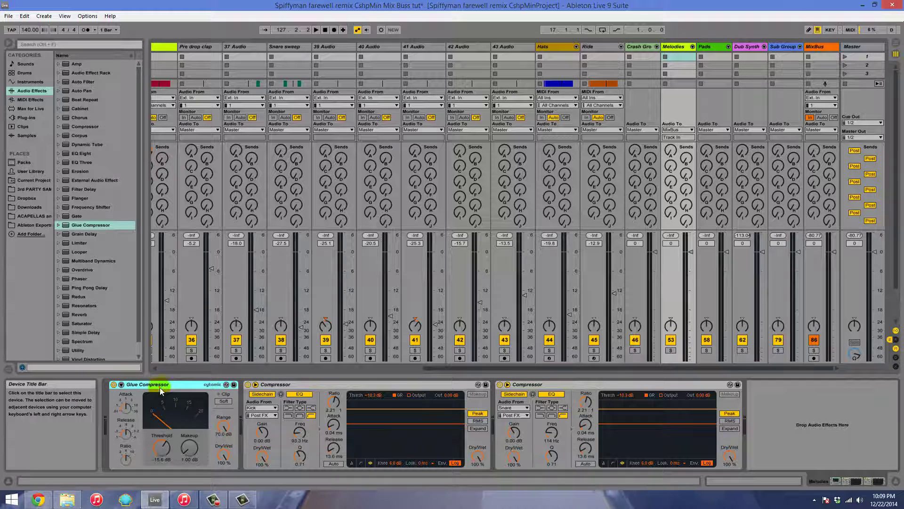
pyautogui.click(709, 49)
pyautogui.click(753, 47)
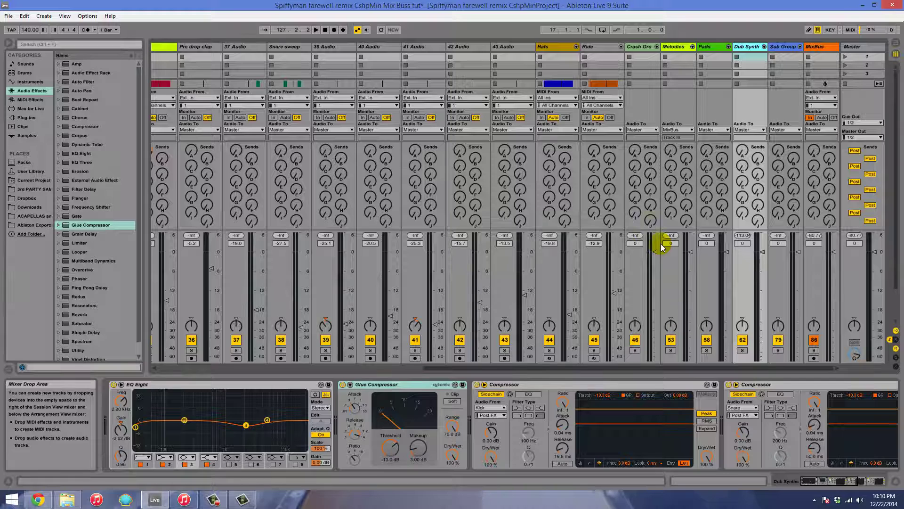
pyautogui.hotkey('alt', 'Tab')
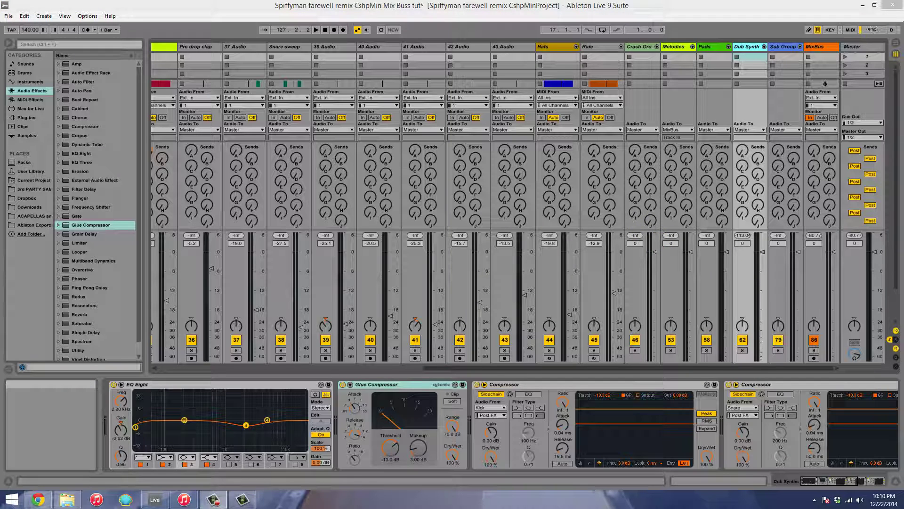